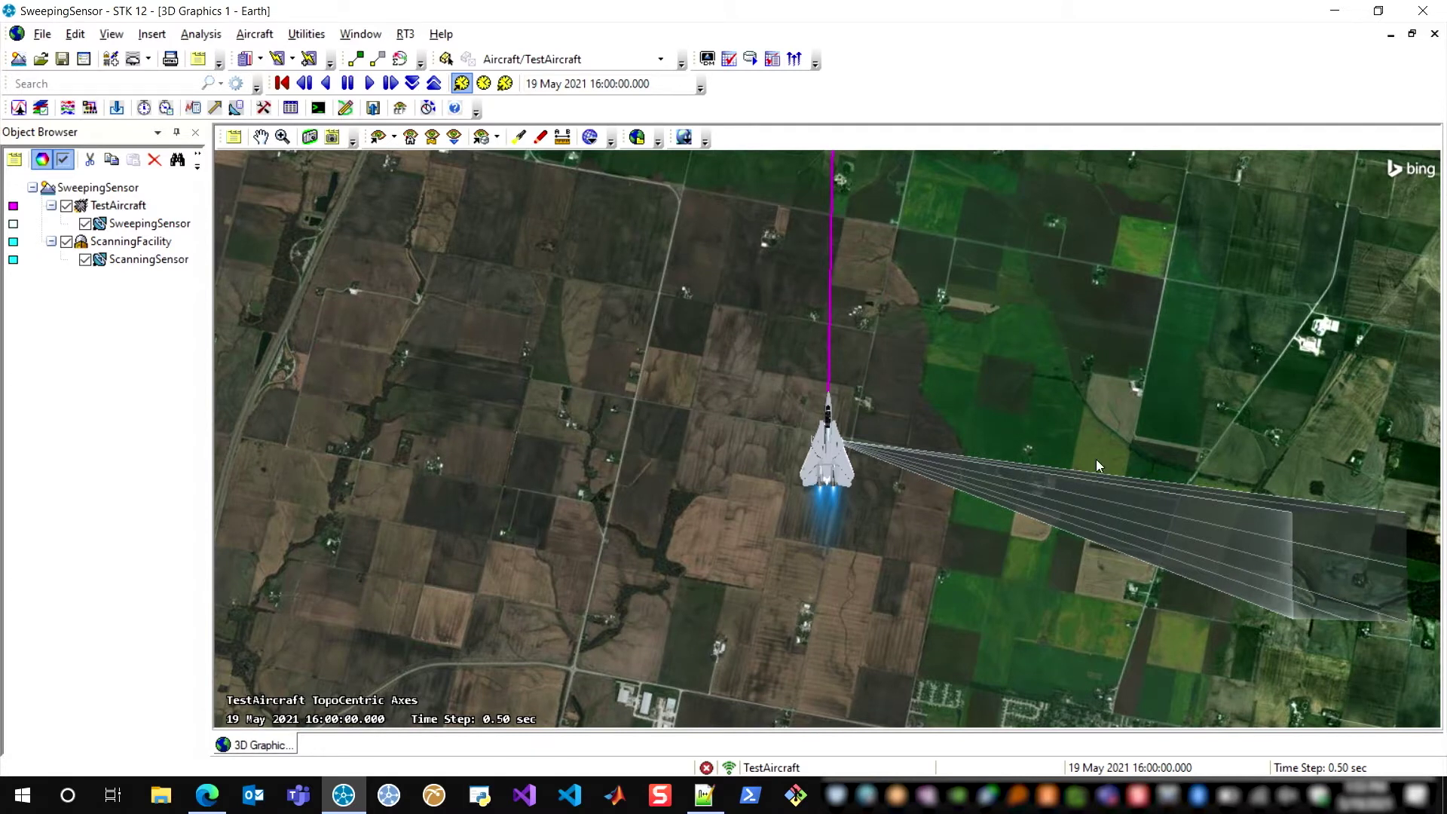
- Play the animation so SweepingSensor sweeps, and pause it at 16:02:52.500
left_click(369, 83)
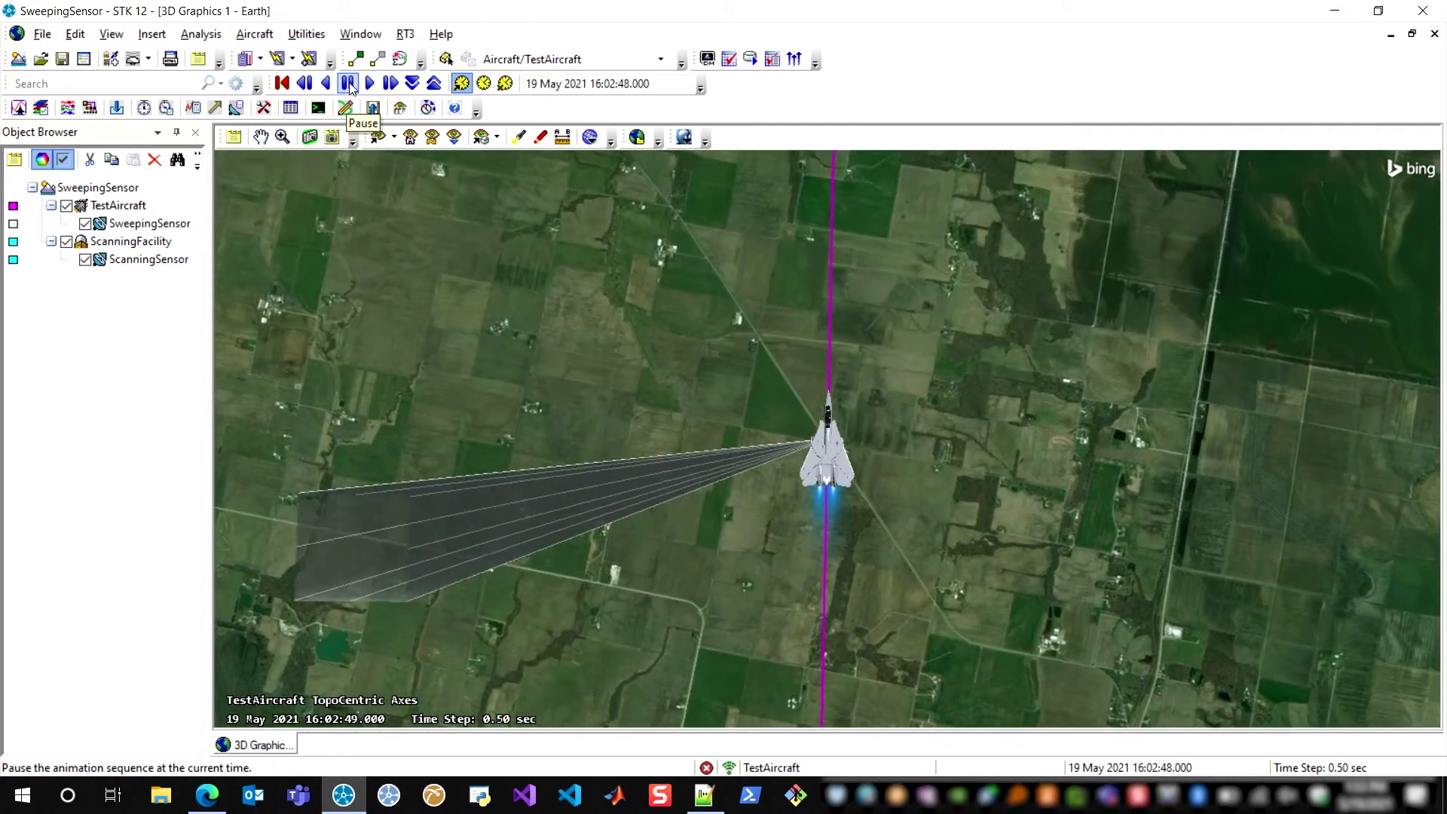
left_click(349, 85)
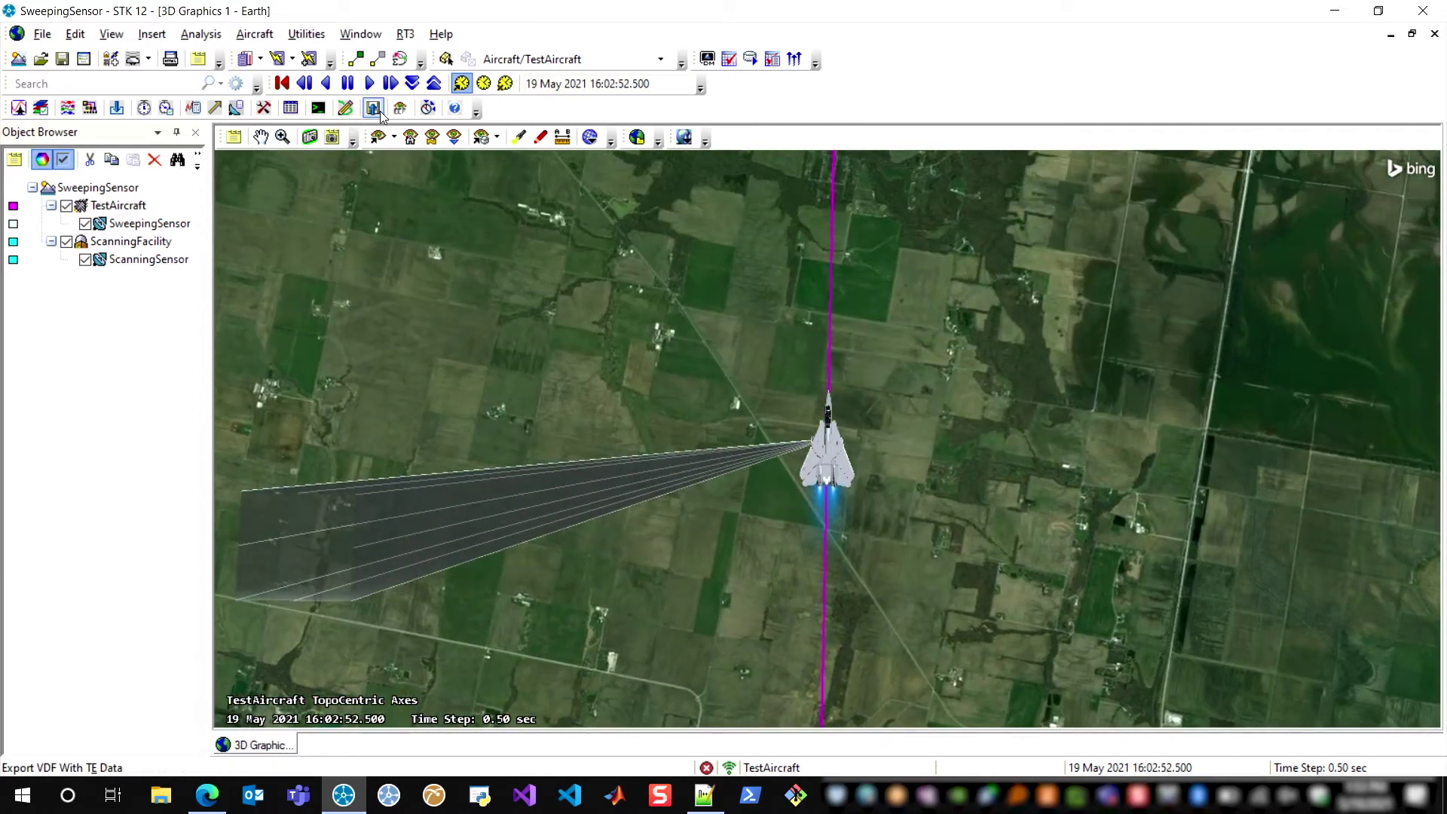
left_click(701, 796)
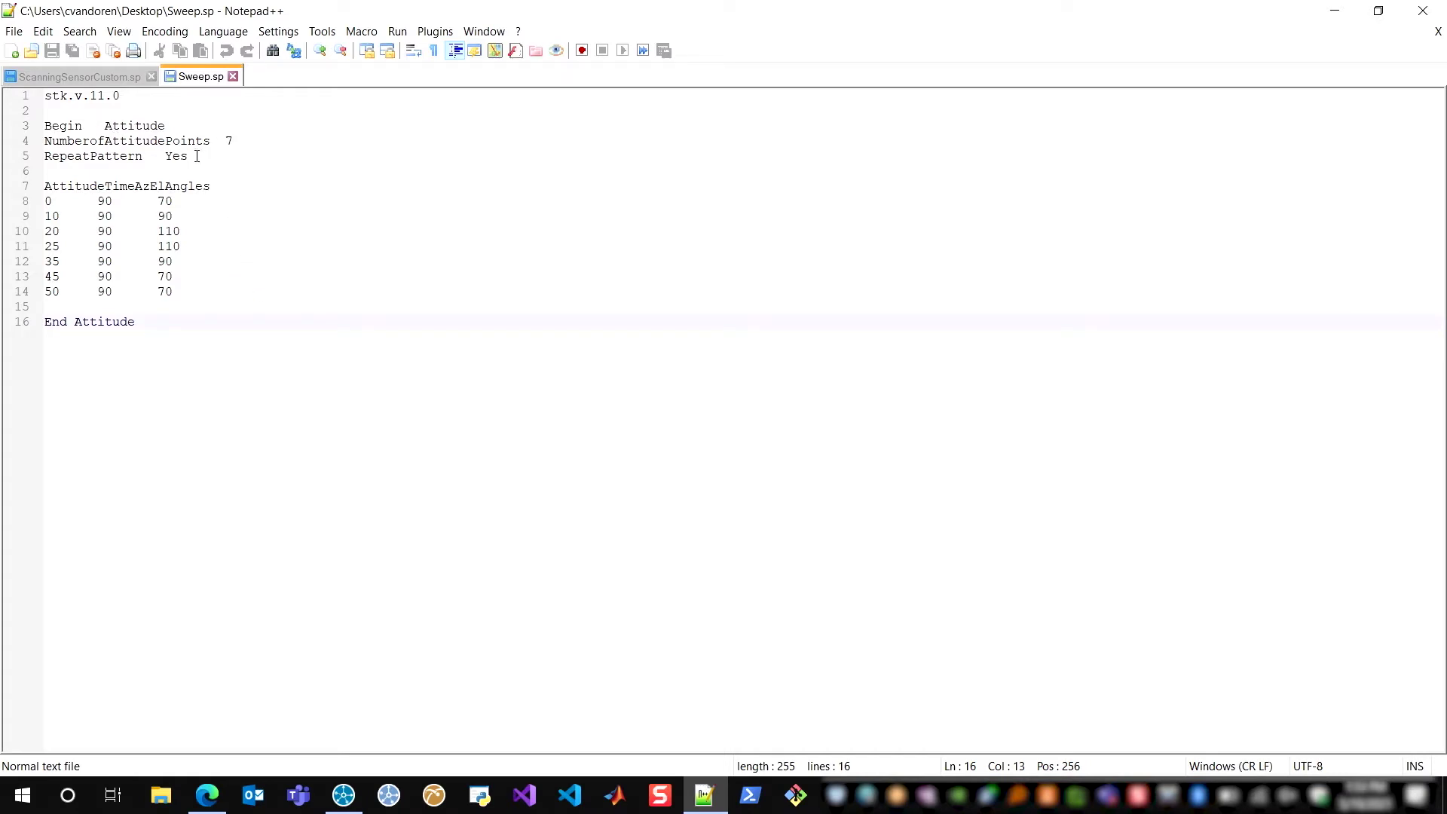
left_click_drag(197, 156, 65, 159)
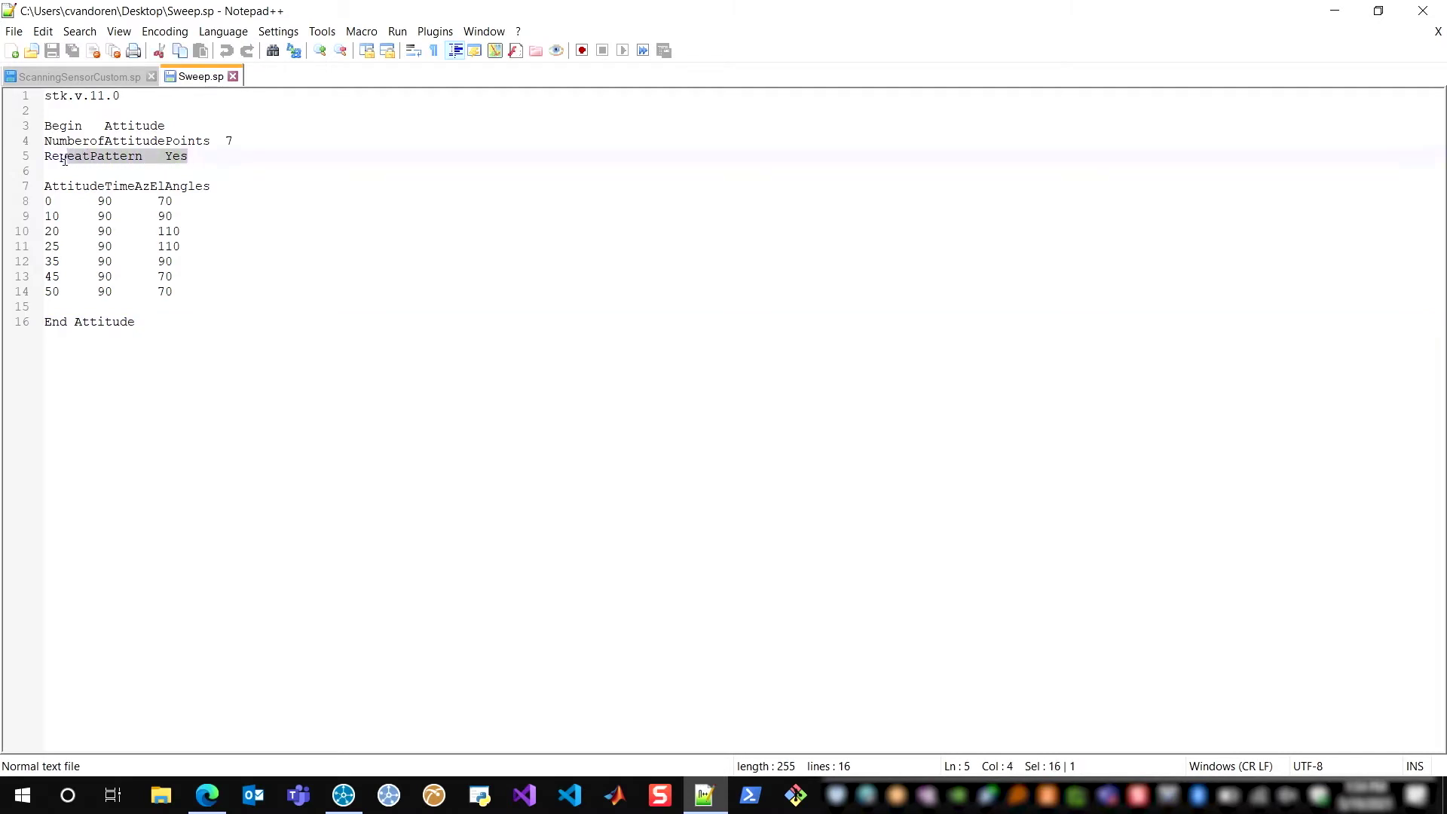
left_click(198, 159)
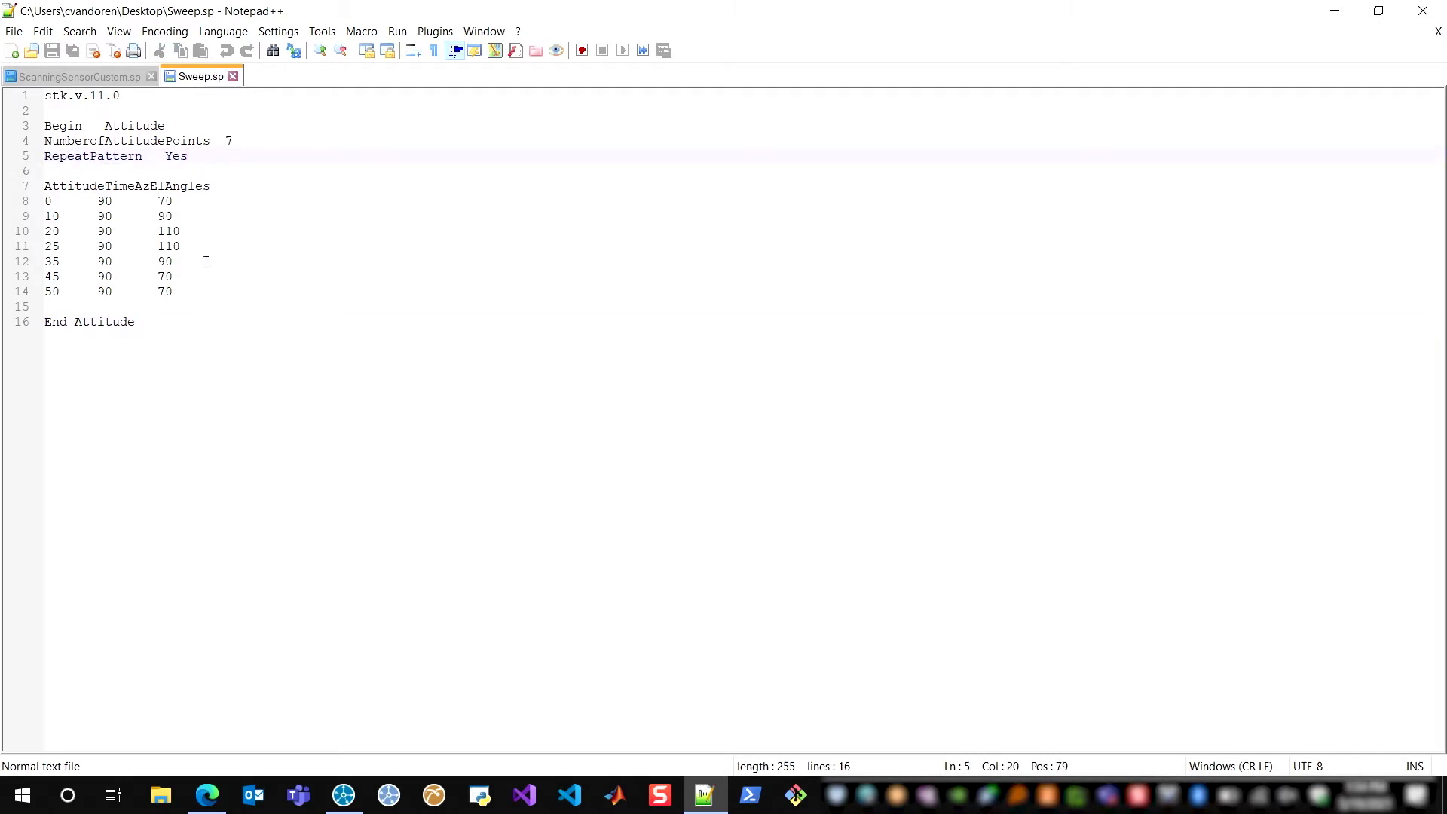
left_click_drag(186, 291, 48, 200)
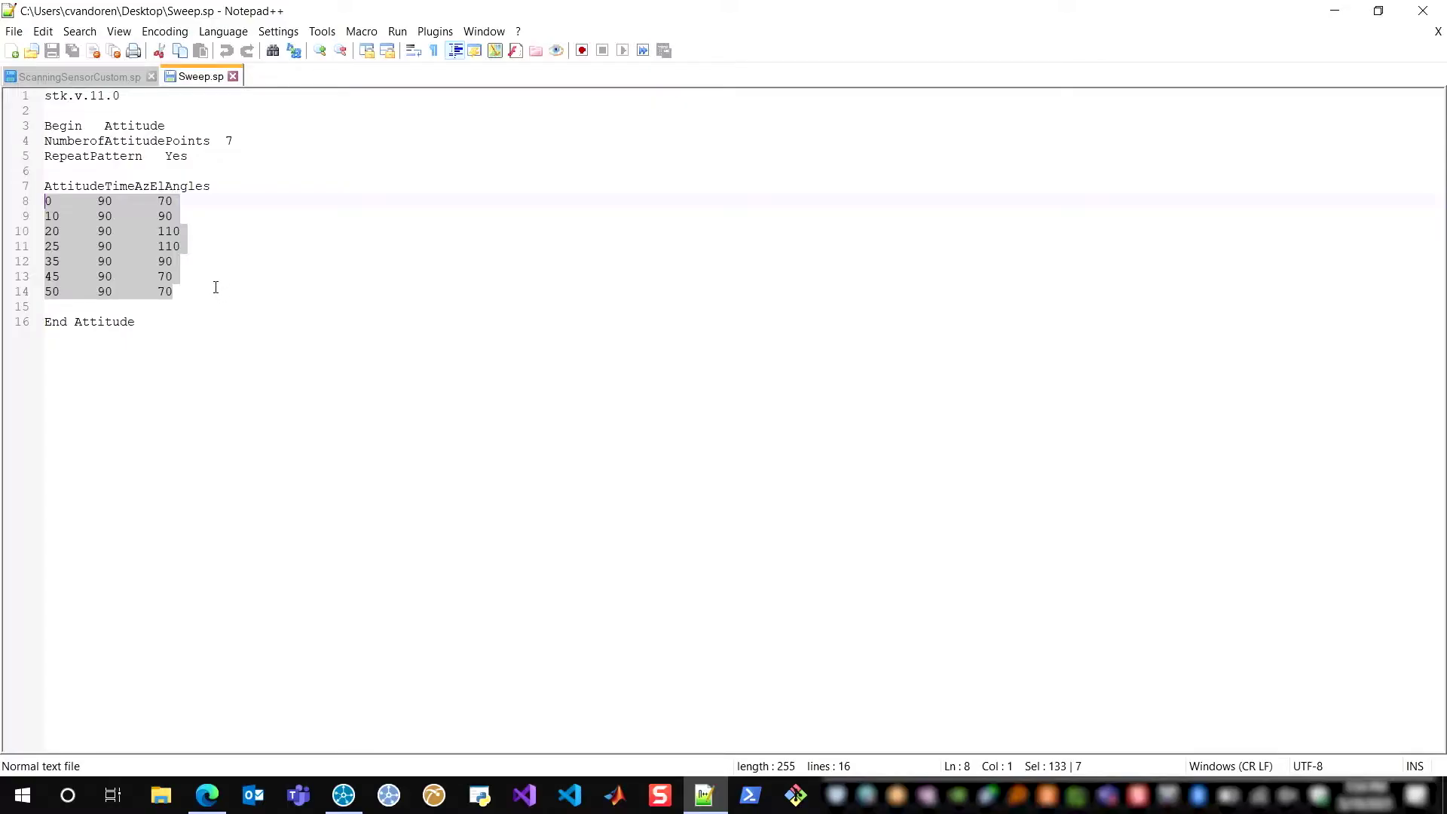
left_click(198, 293)
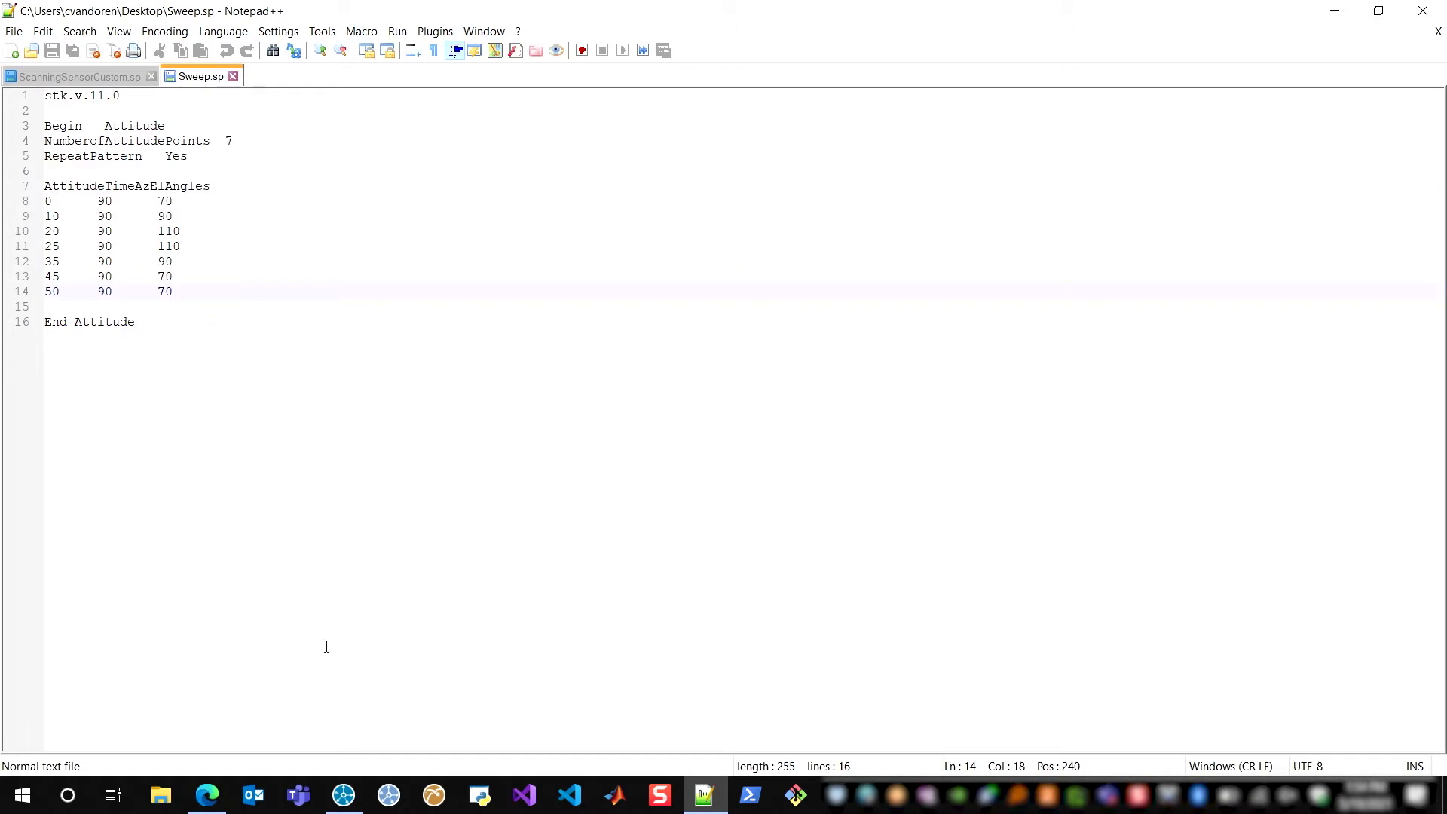
left_click(344, 794)
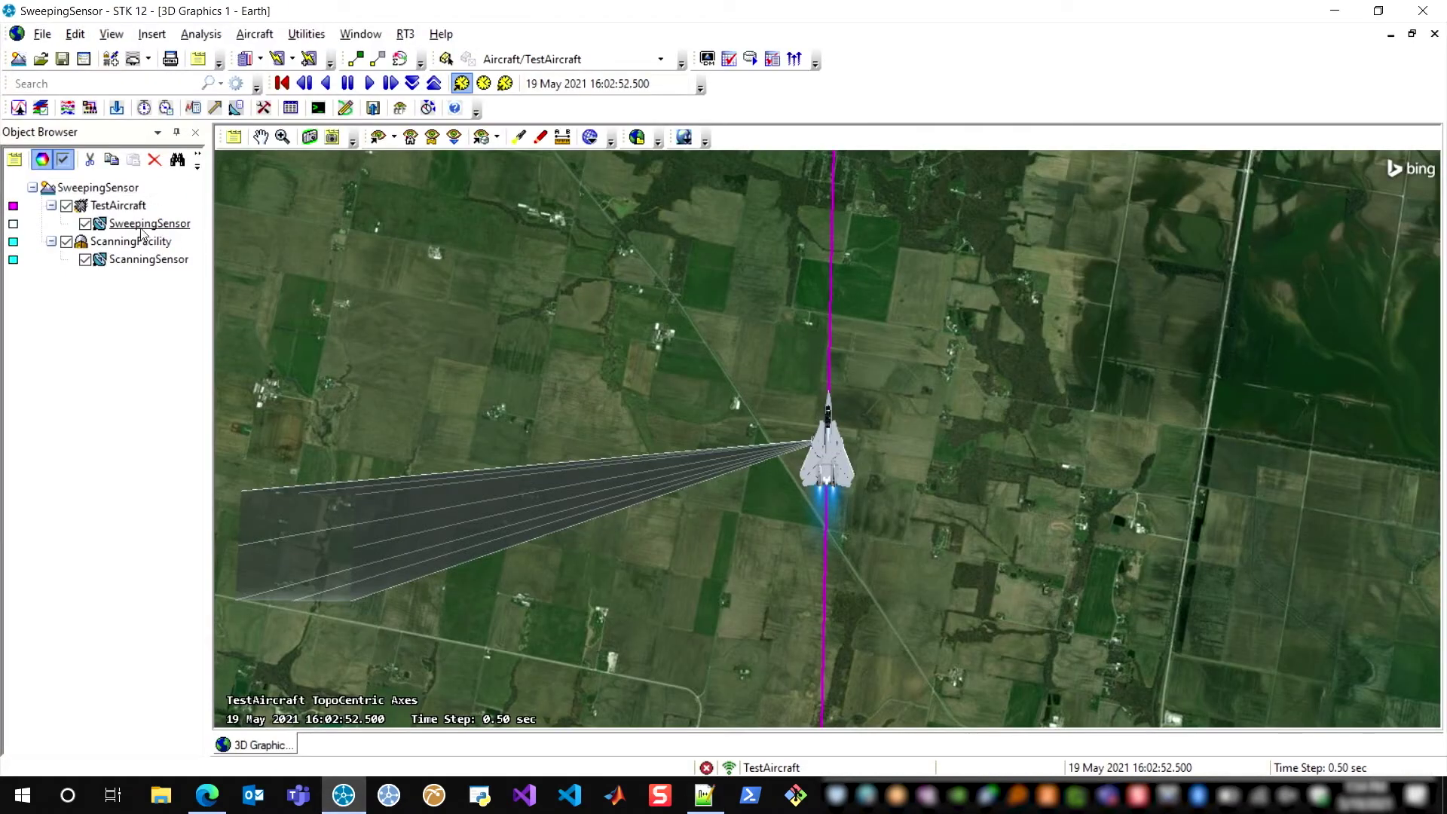
left_click(148, 223)
right_click(150, 223)
left_click(194, 234)
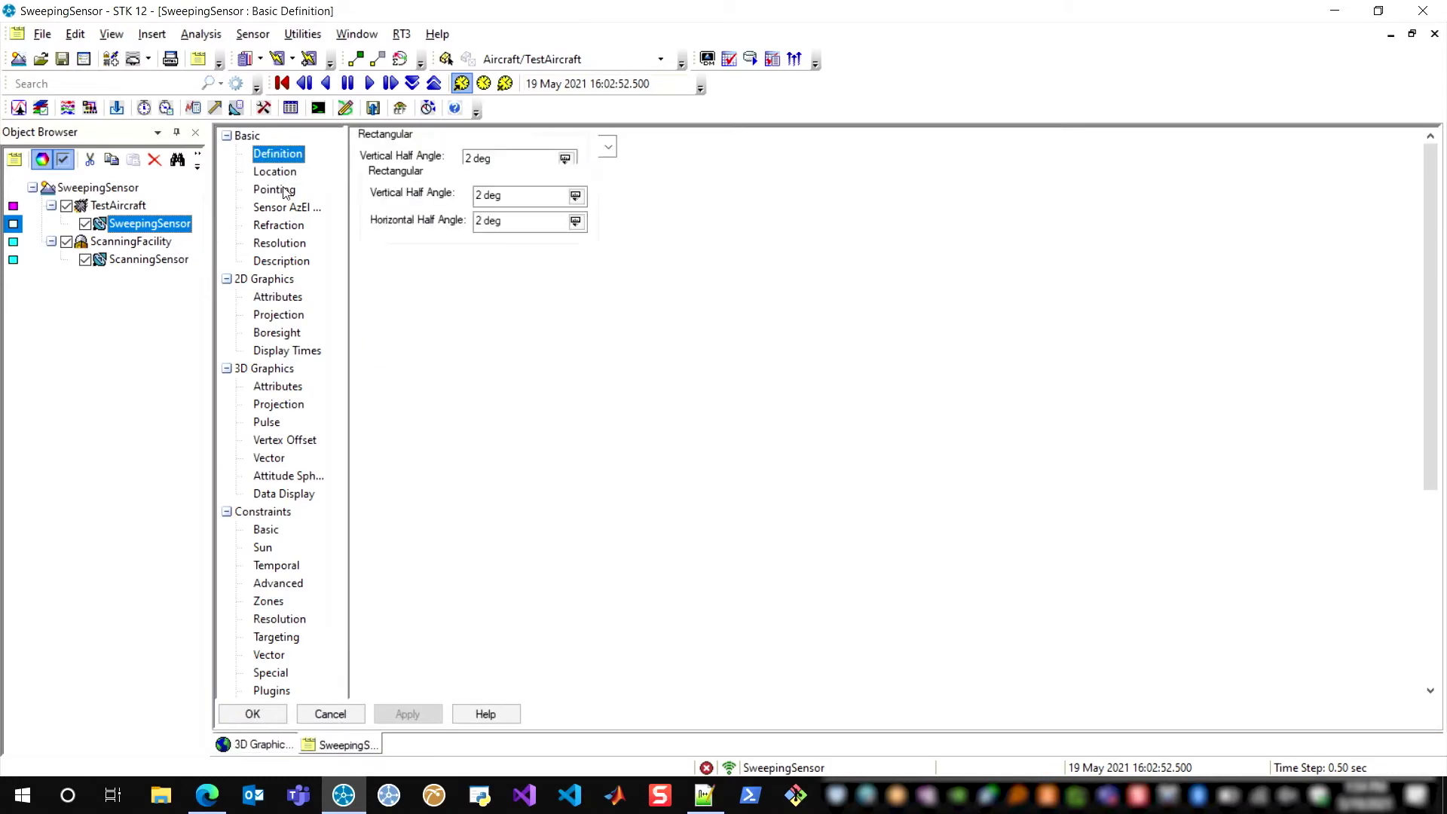
left_click(284, 191)
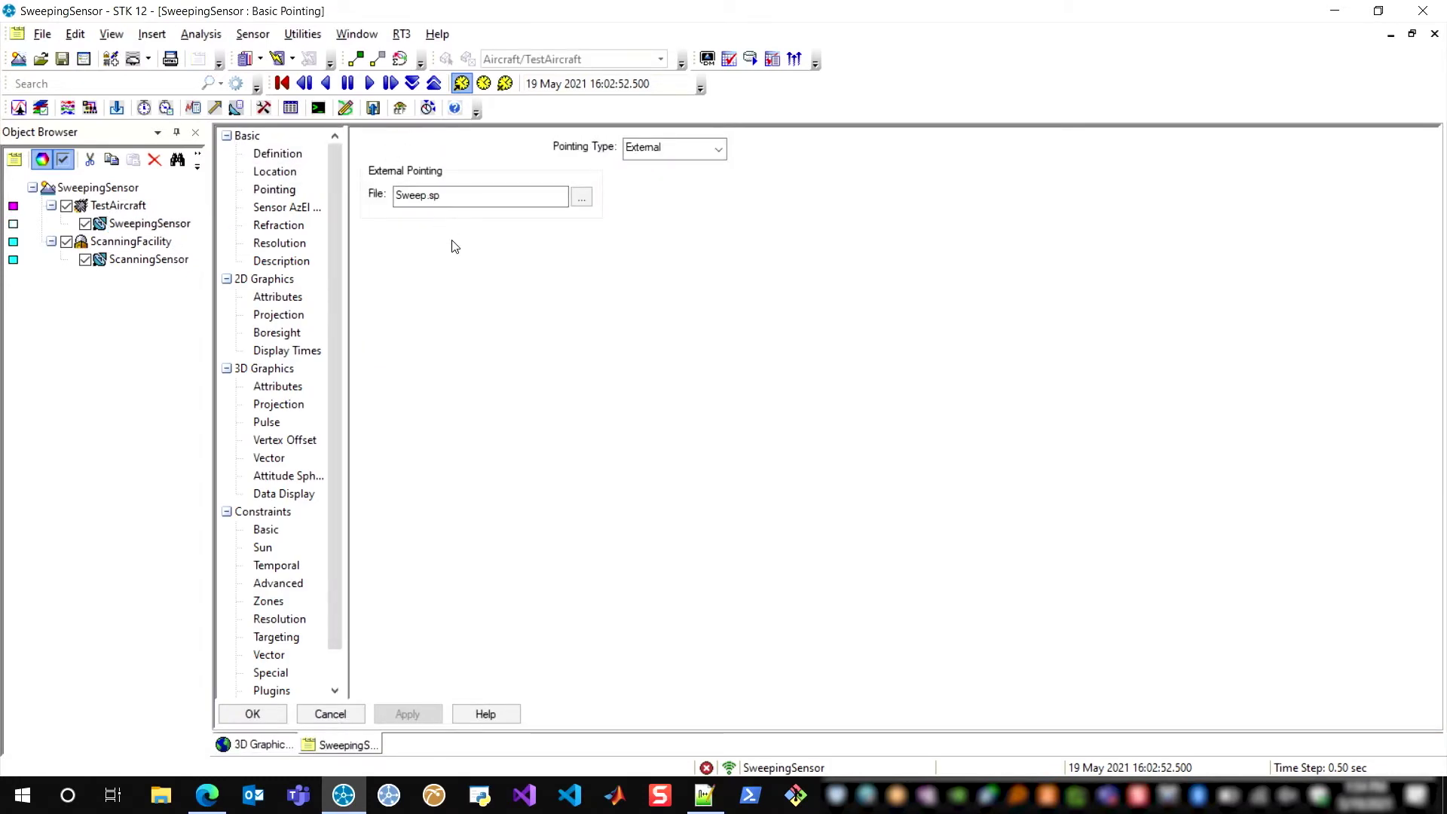
left_click(252, 714)
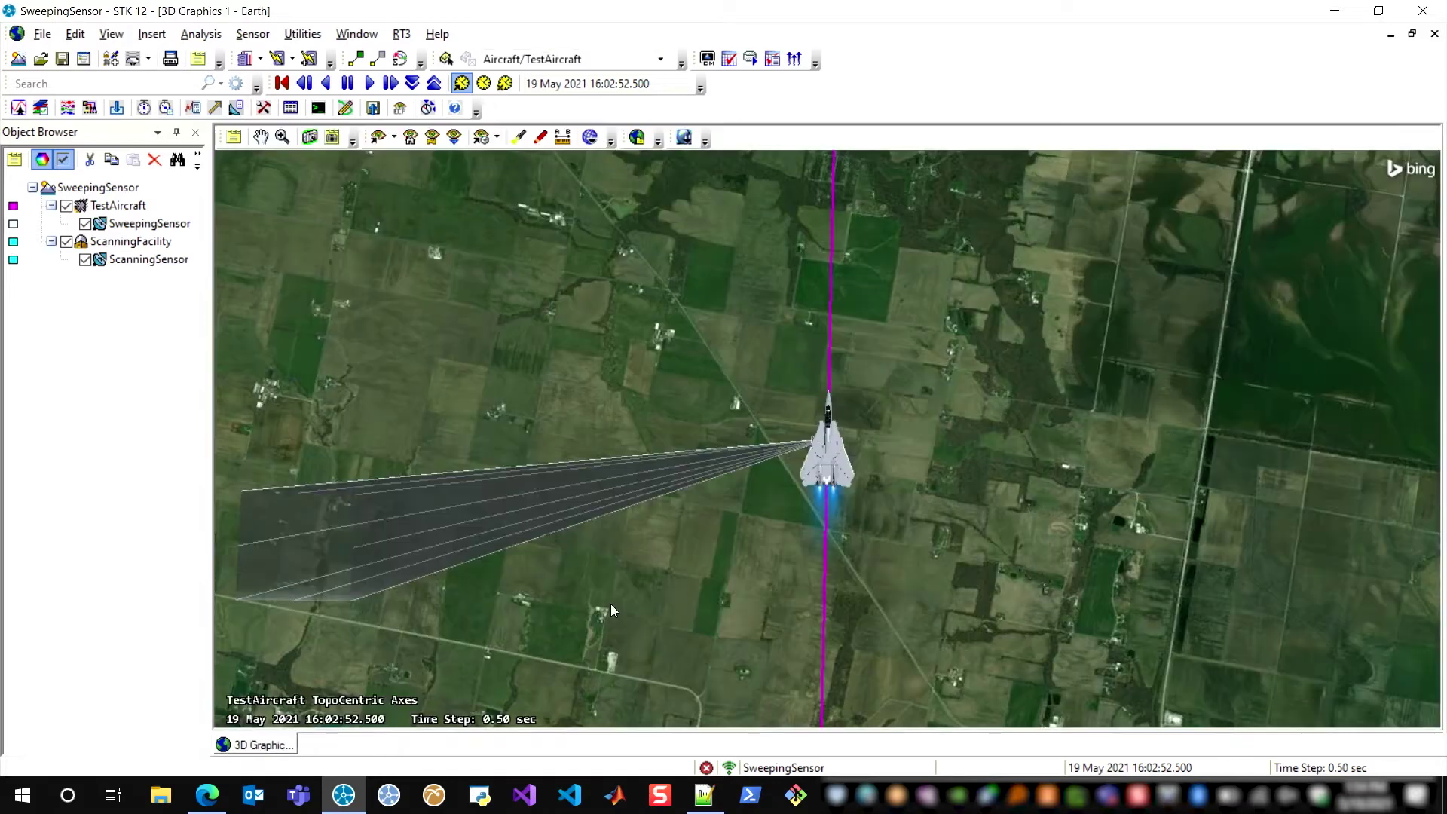
- Orbit and tilt the 3D view toward ScanningFacility, then play the animation to watch its cone scan
mouse_move(639, 583)
left_mouse_down()
mouse_move(635, 550)
mouse_move(626, 563)
left_mouse_up()
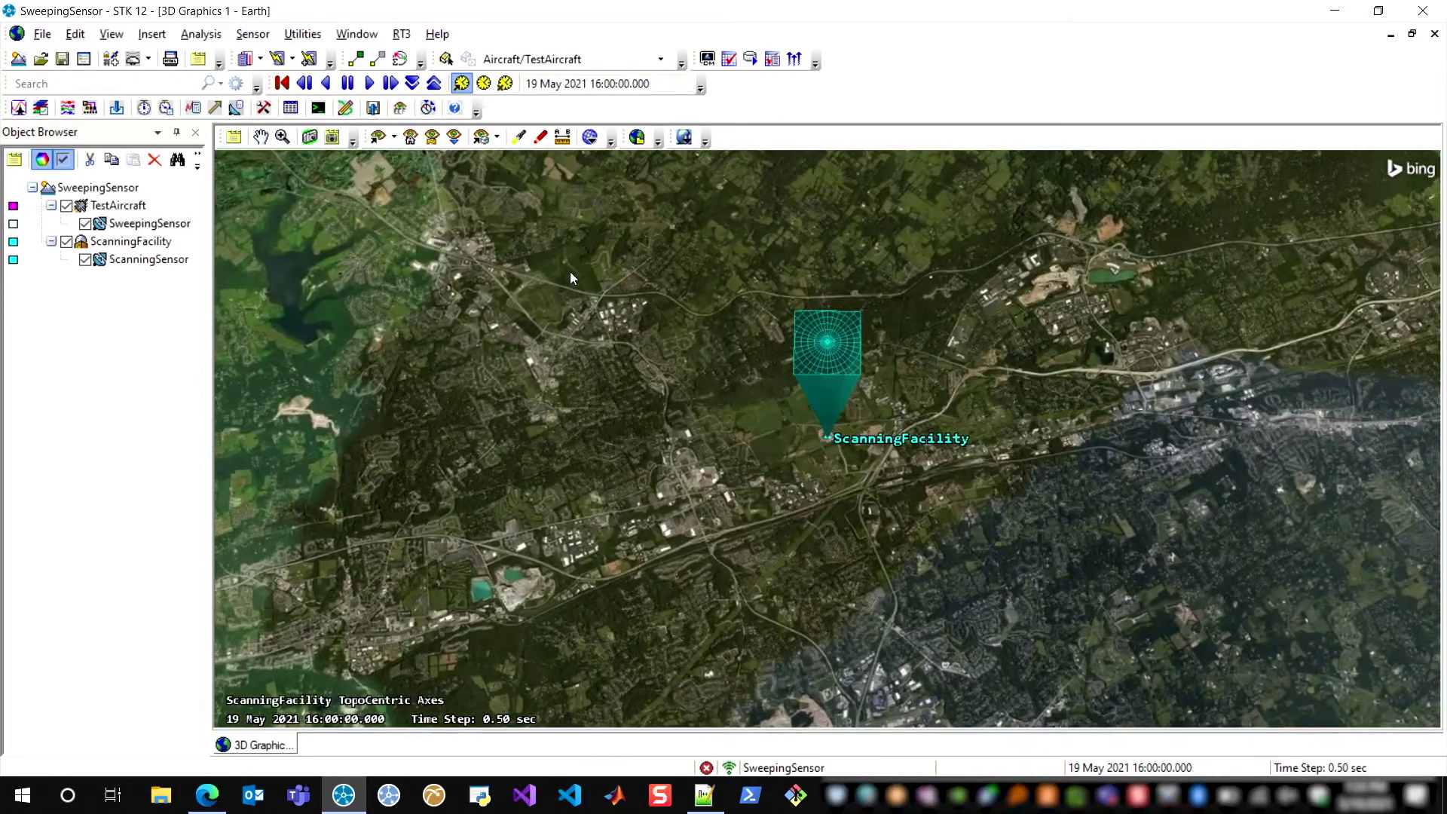
left_click_drag(762, 474, 786, 441)
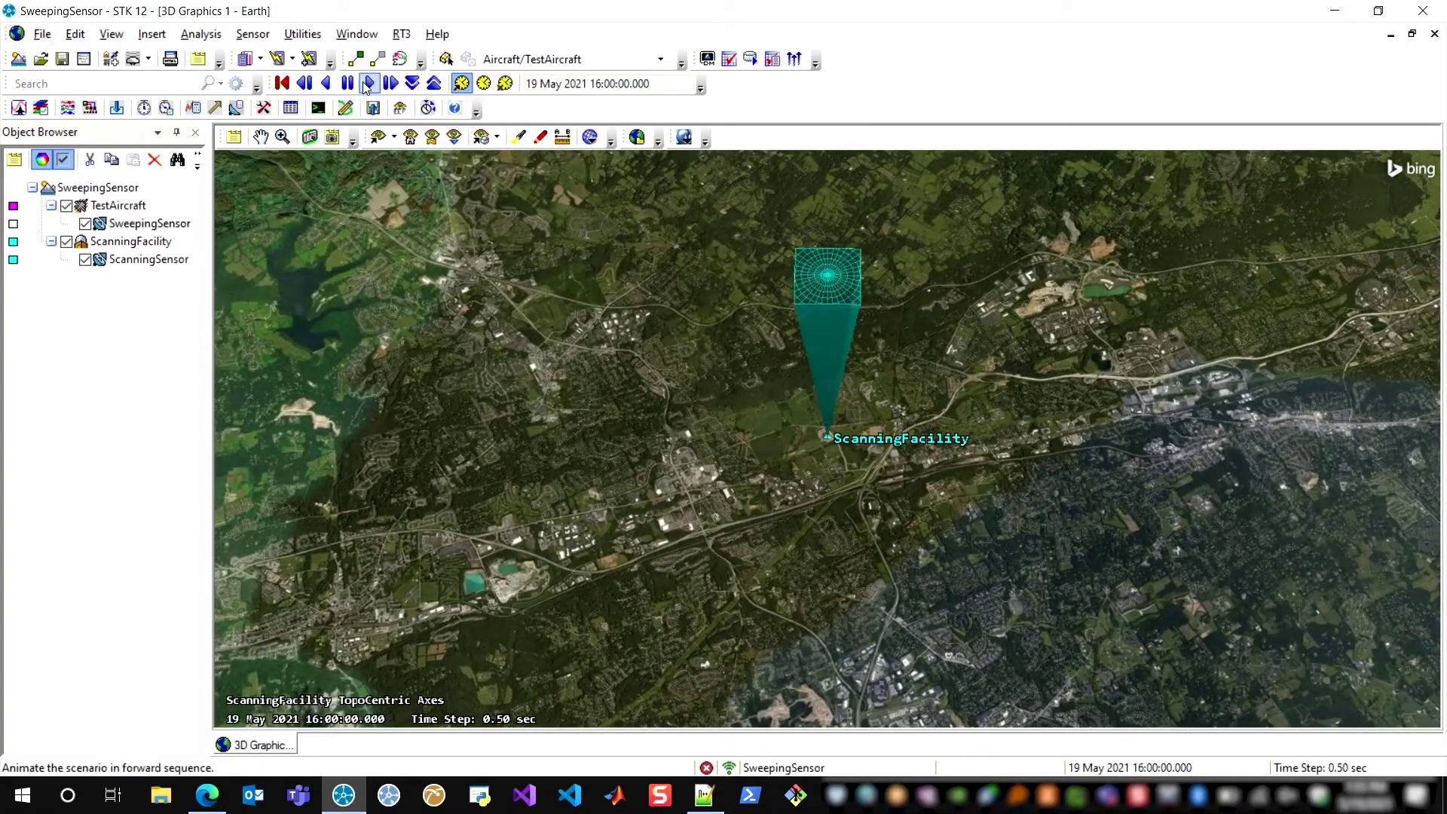
left_click(369, 83)
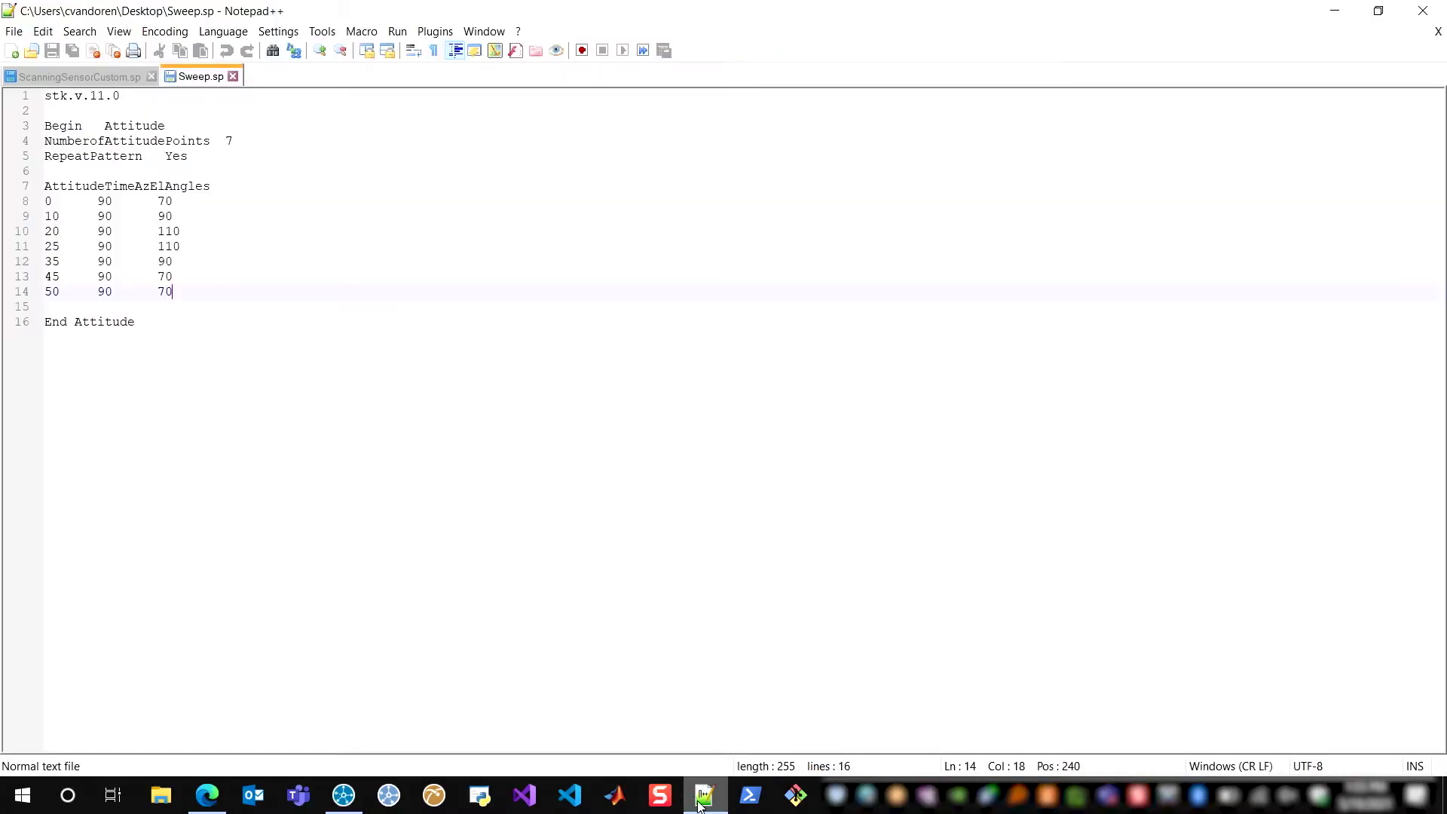
- Review ScanningSensorCustom.sp's CoordinateAxes, AttitudeTimeEulerAngles and RepeatPattern Yes lines
left_click(120, 80)
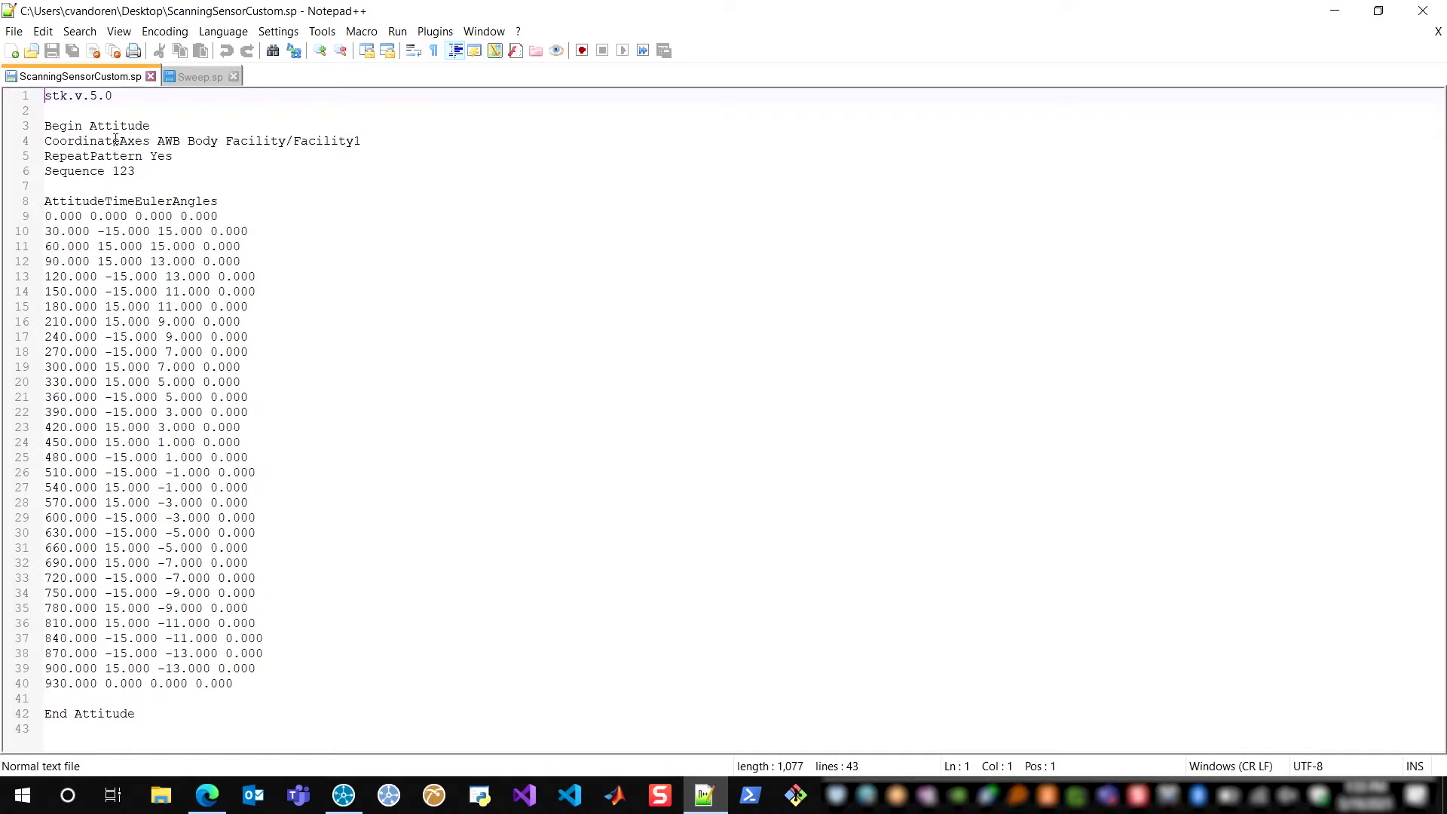
left_click_drag(361, 144, 41, 143)
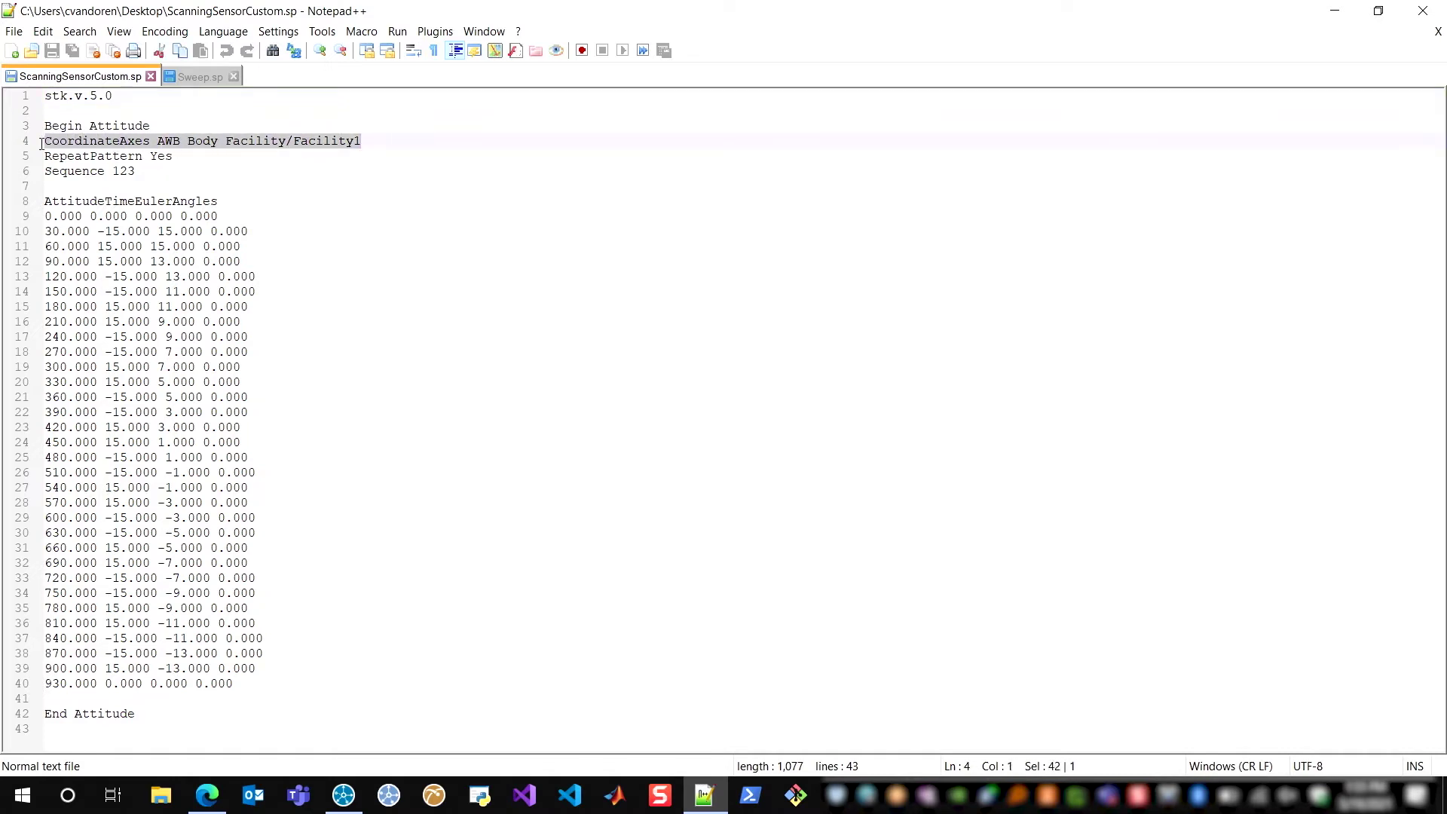
left_click_drag(219, 201, 193, 204)
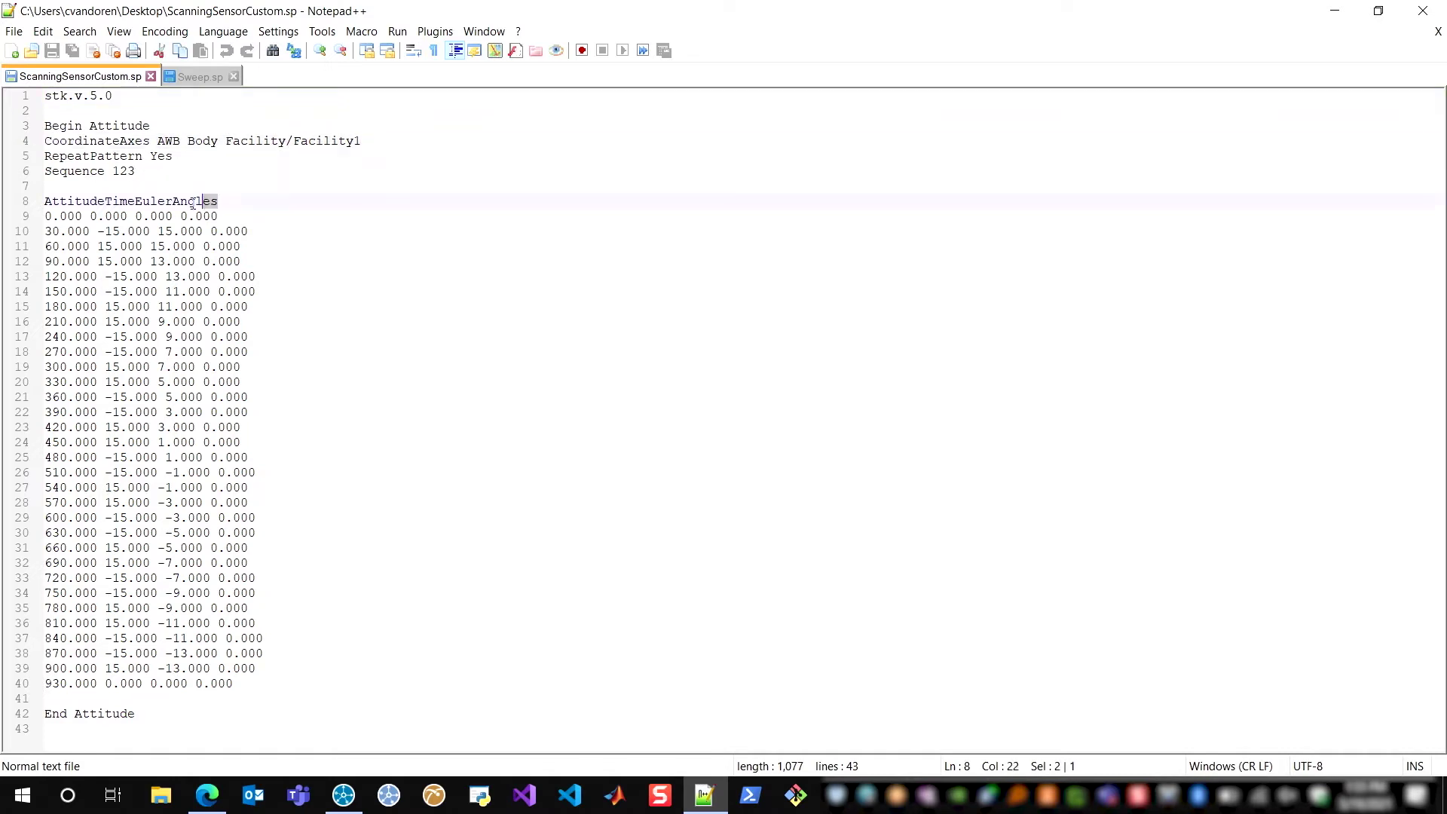
left_click(138, 171)
left_click_drag(169, 161, 160, 161)
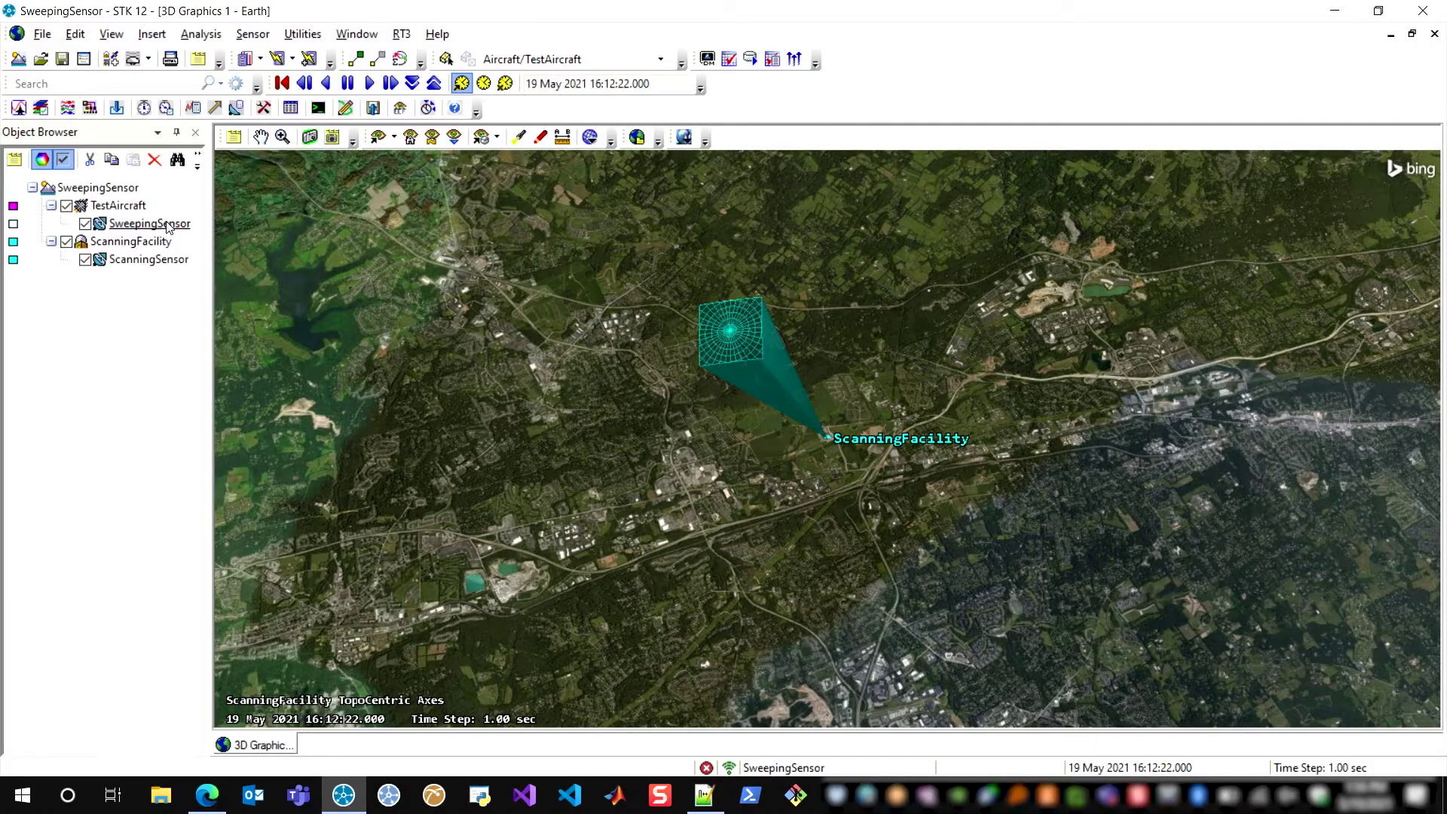
- Show SweepingSensor's Basic > Pointing properties page
right_click(169, 228)
left_click(204, 237)
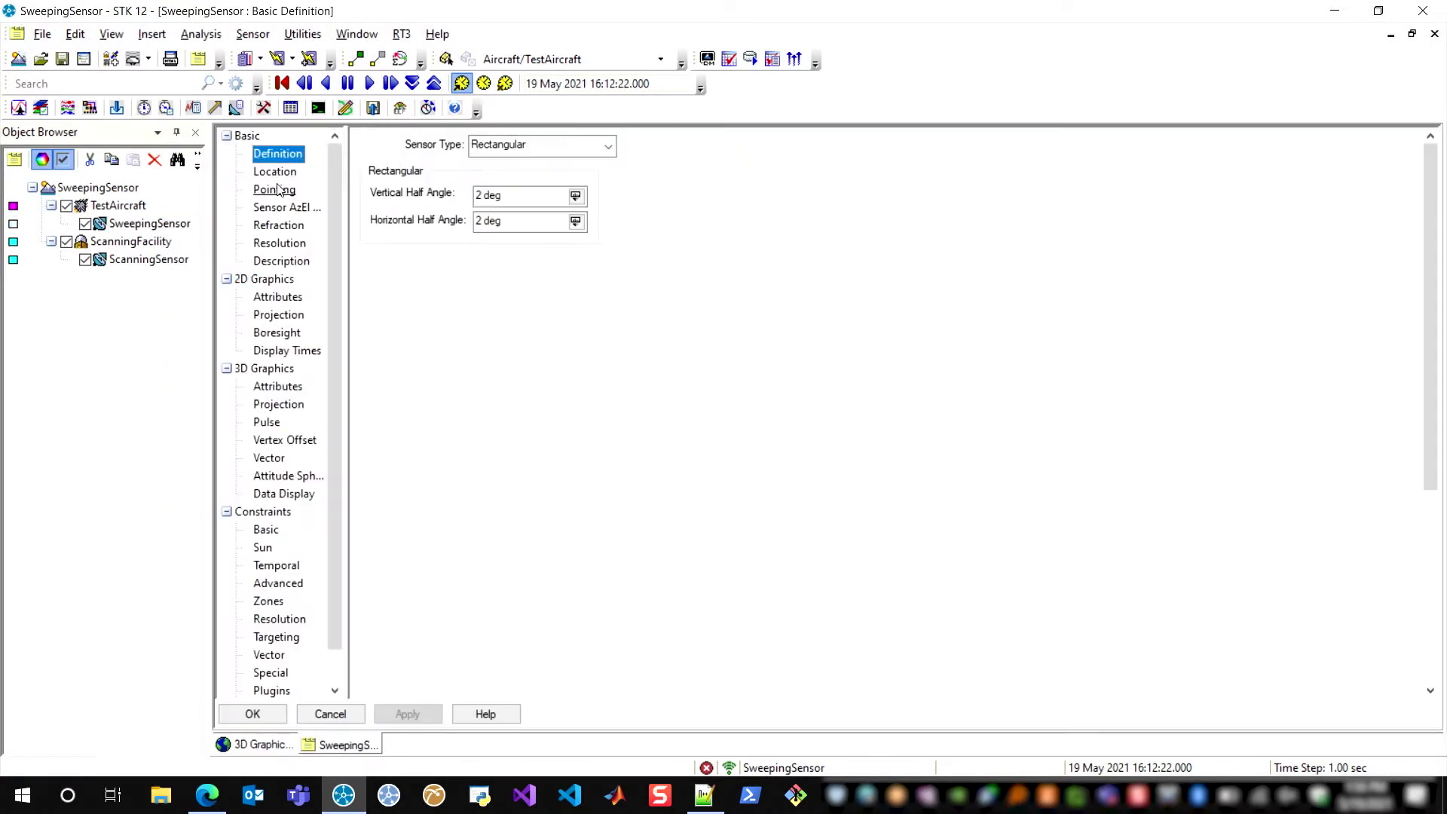
left_click(276, 189)
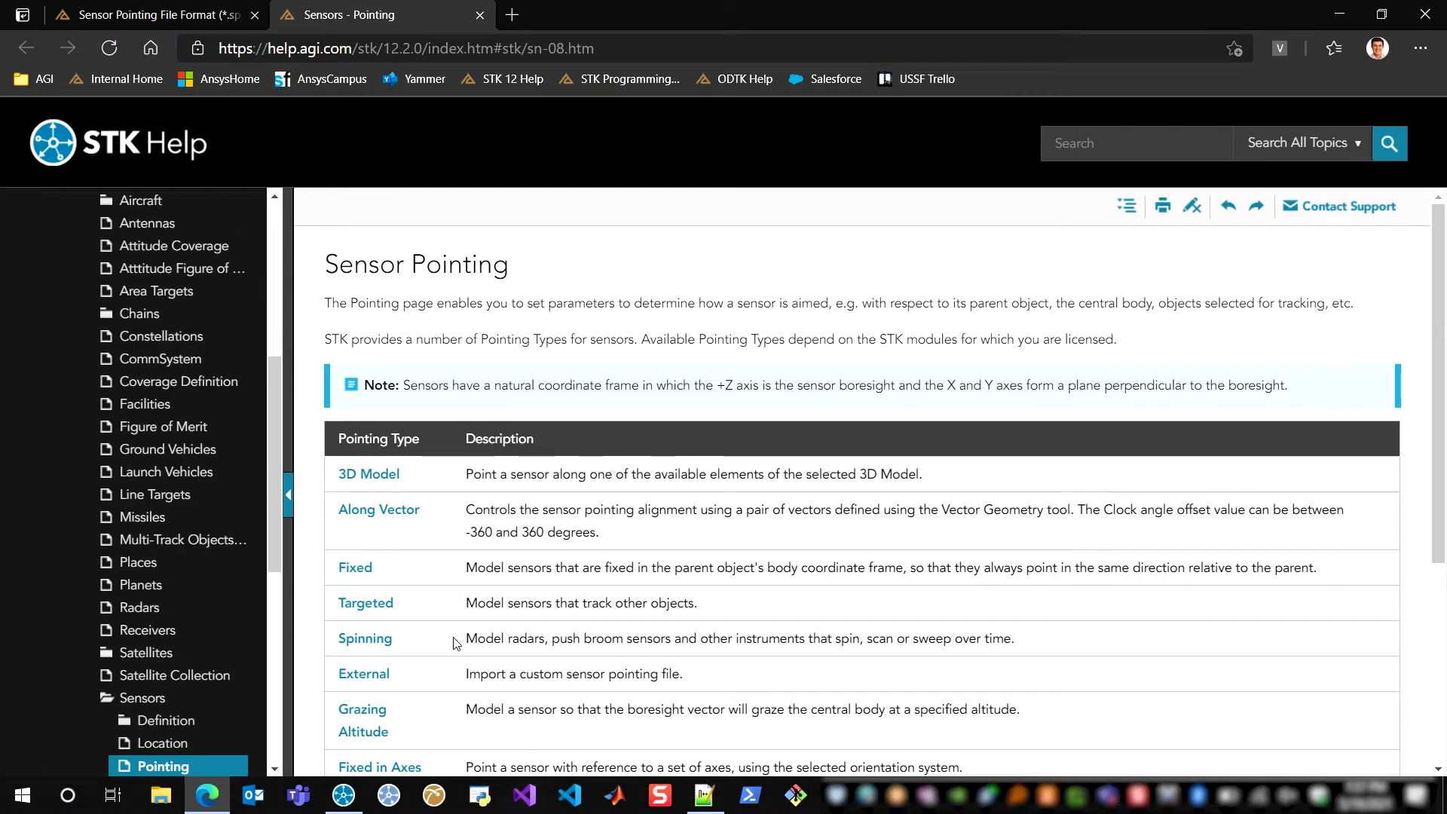
- Follow the External pointing help link to the Sensor Pointing File Format (*.sp) page
scroll(439, 638, "down", 1)
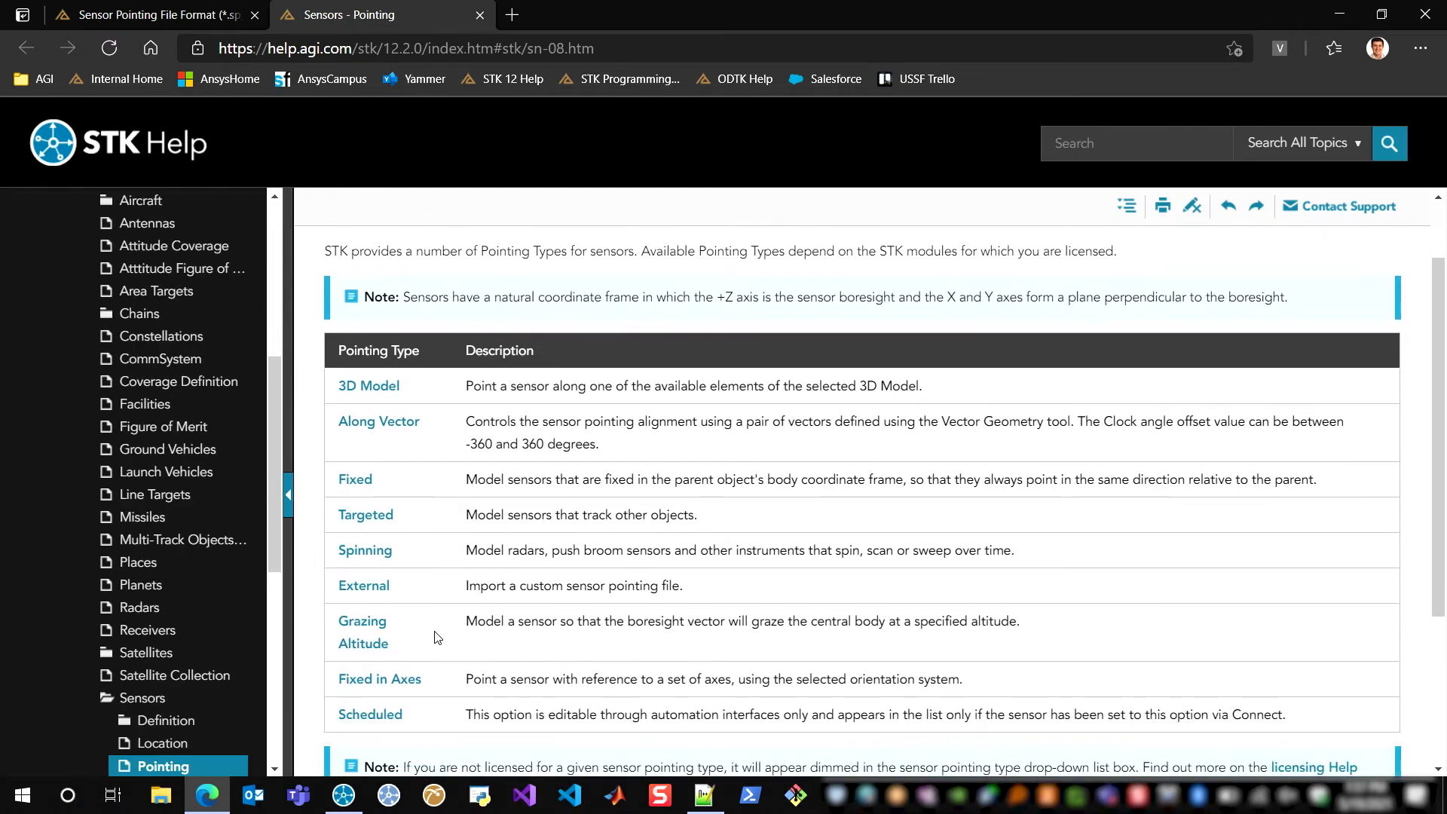
left_click(371, 590)
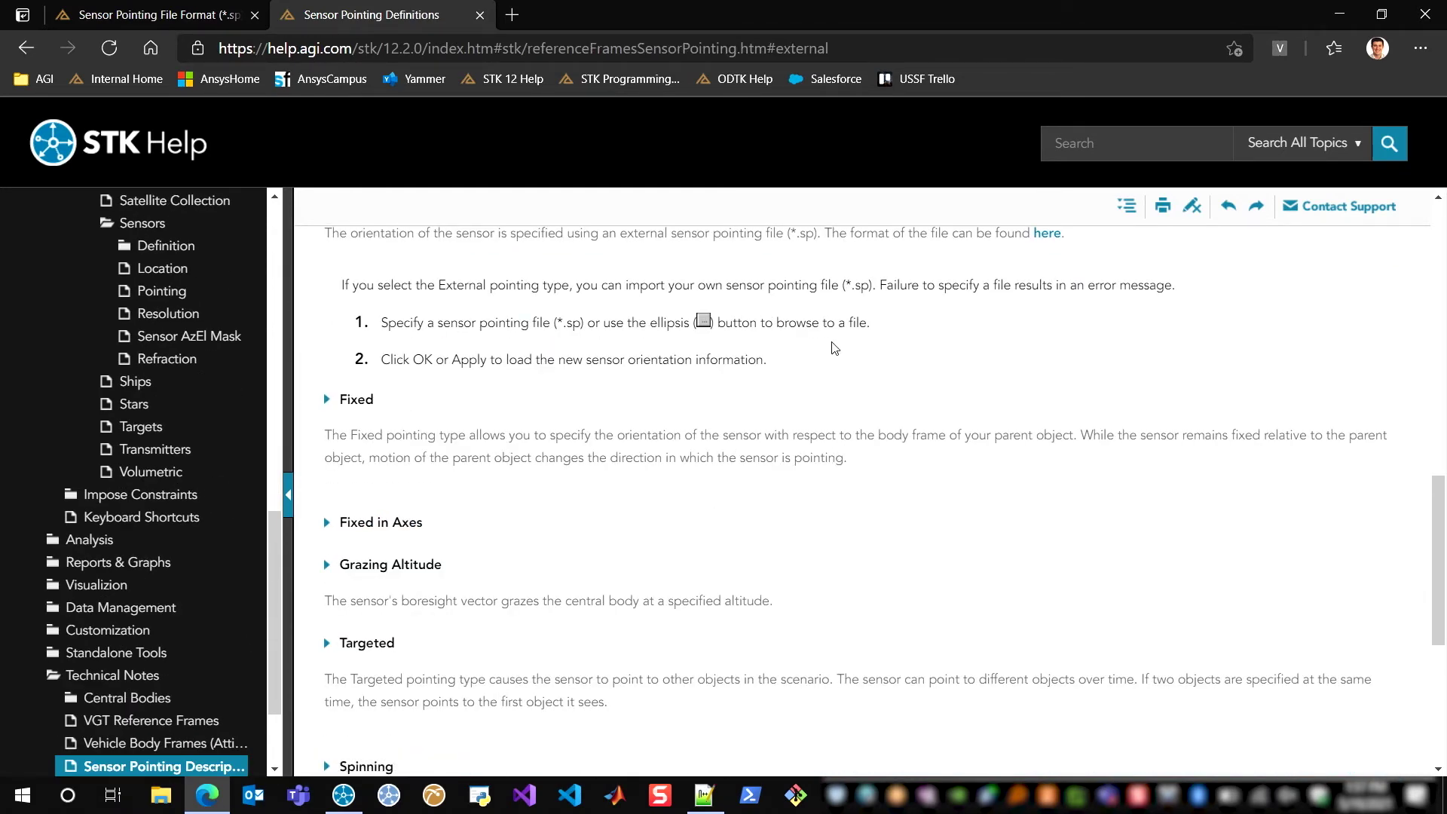
left_click(1045, 236)
- Scroll through the file format keywords down to the AttitudeTimeAzElAngles Format section
scroll(941, 382, "down", 1)
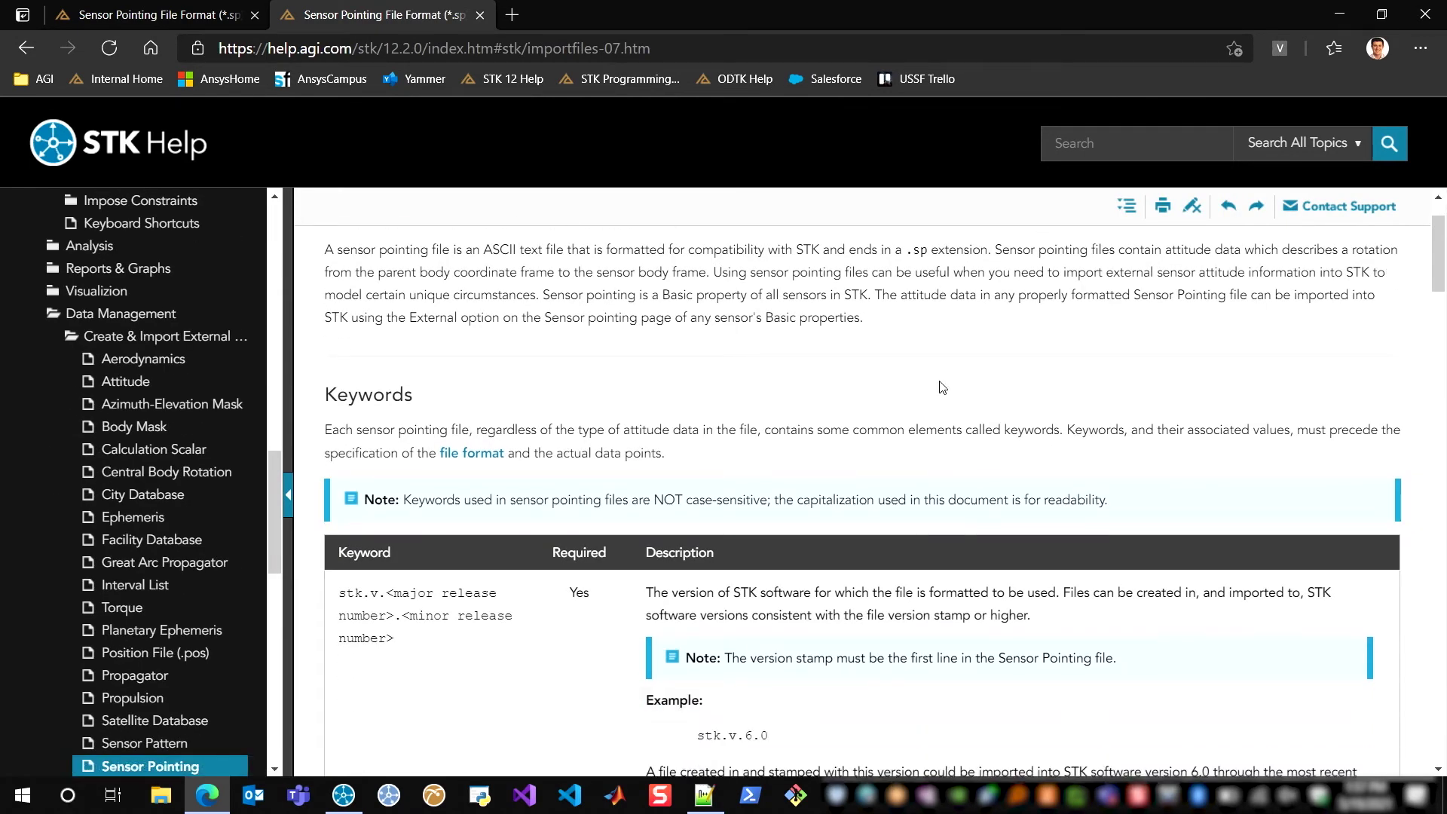
scroll(867, 378, "up", 1)
scroll(870, 385, "down", 10)
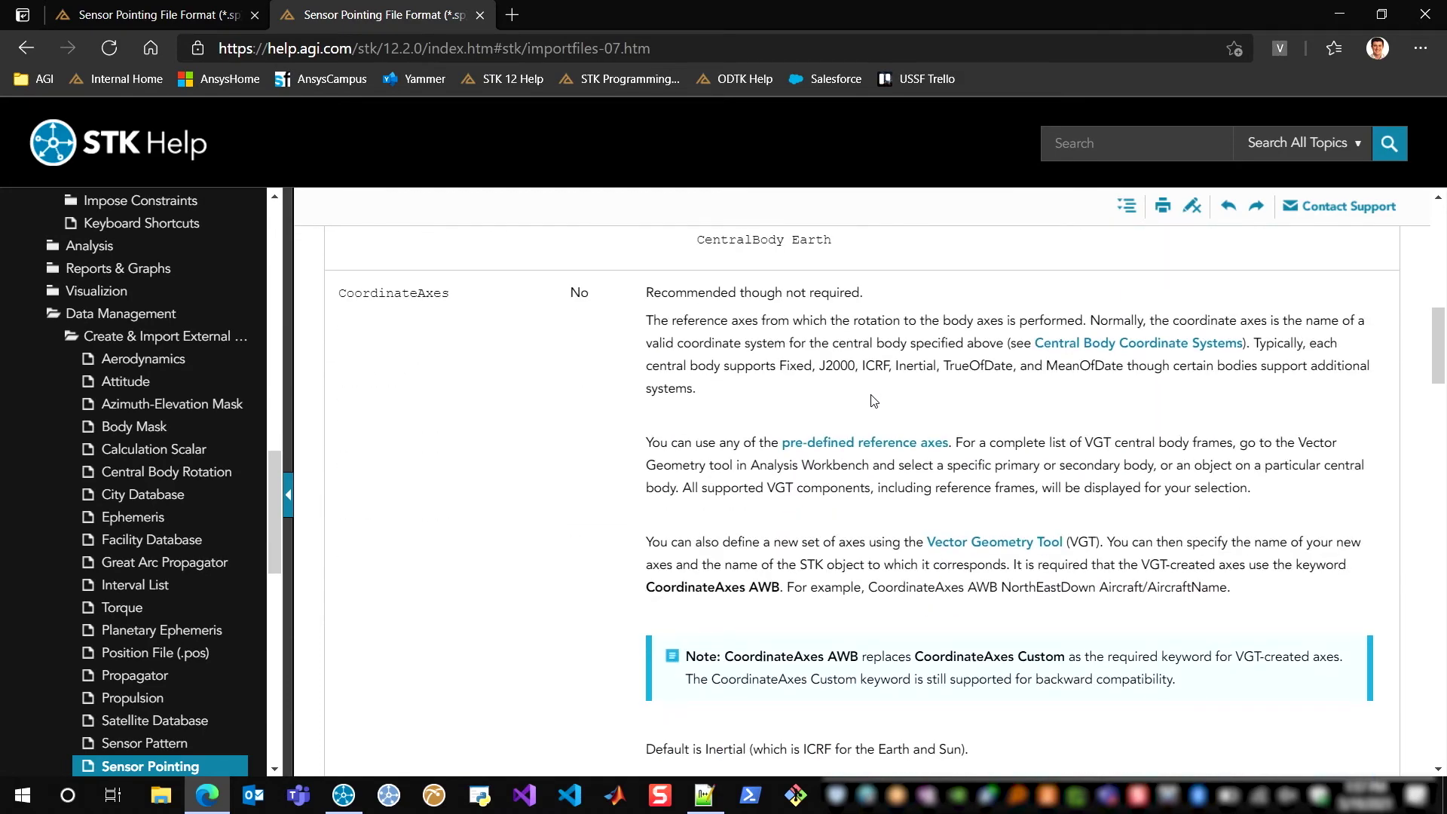
scroll(874, 400, "down", 14)
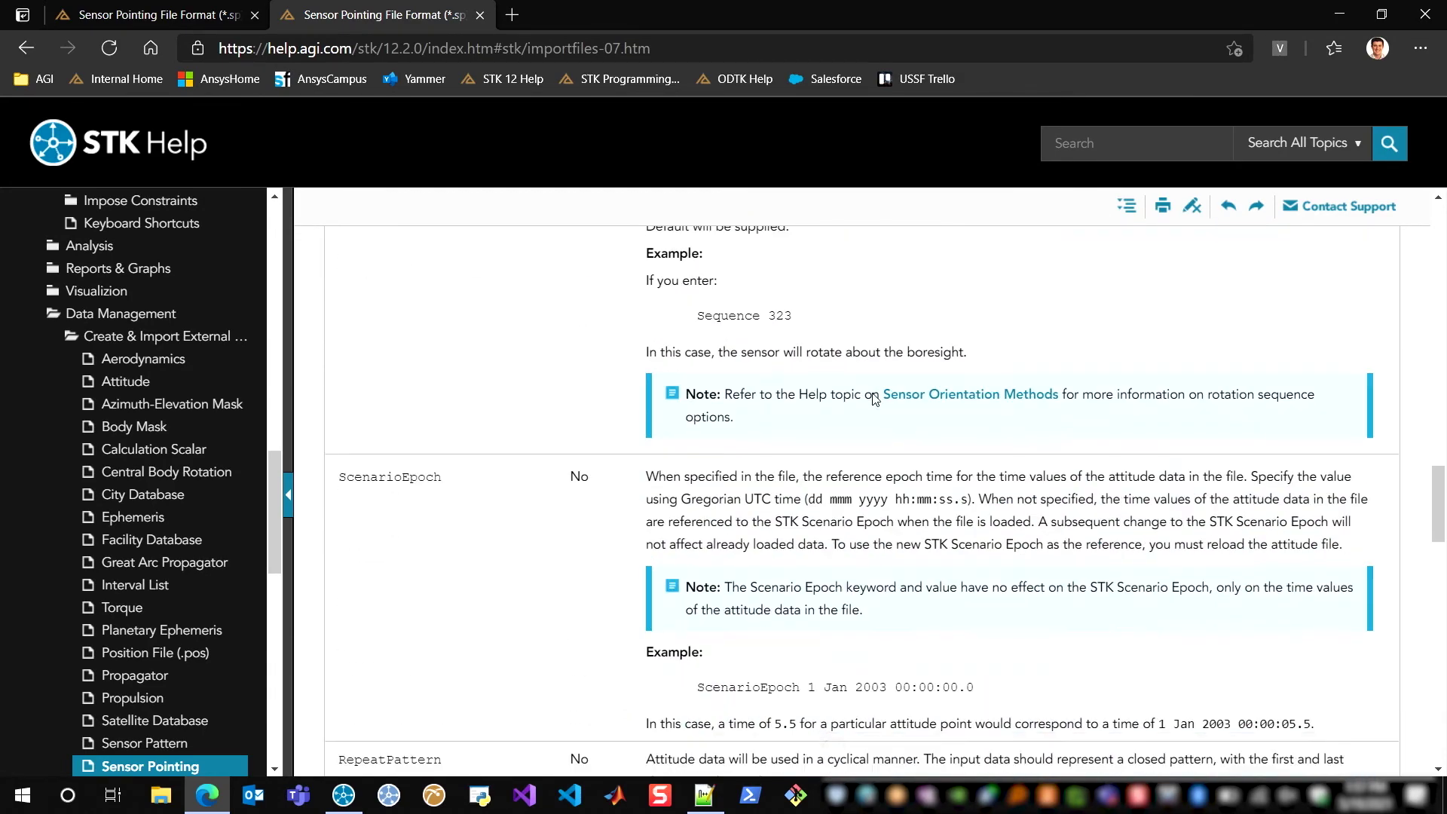
scroll(873, 399, "down", 15)
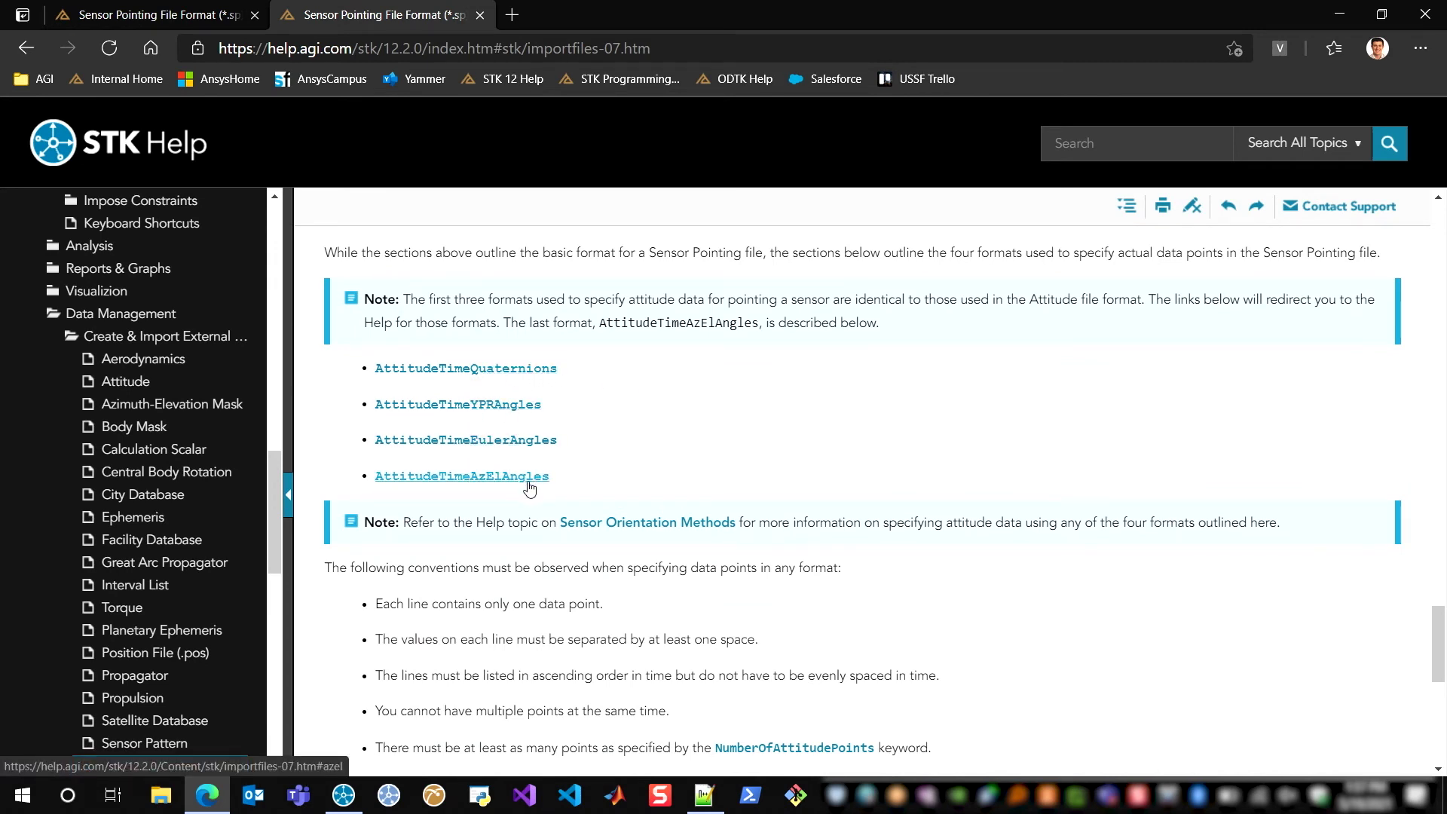
scroll(646, 460, "down", 5)
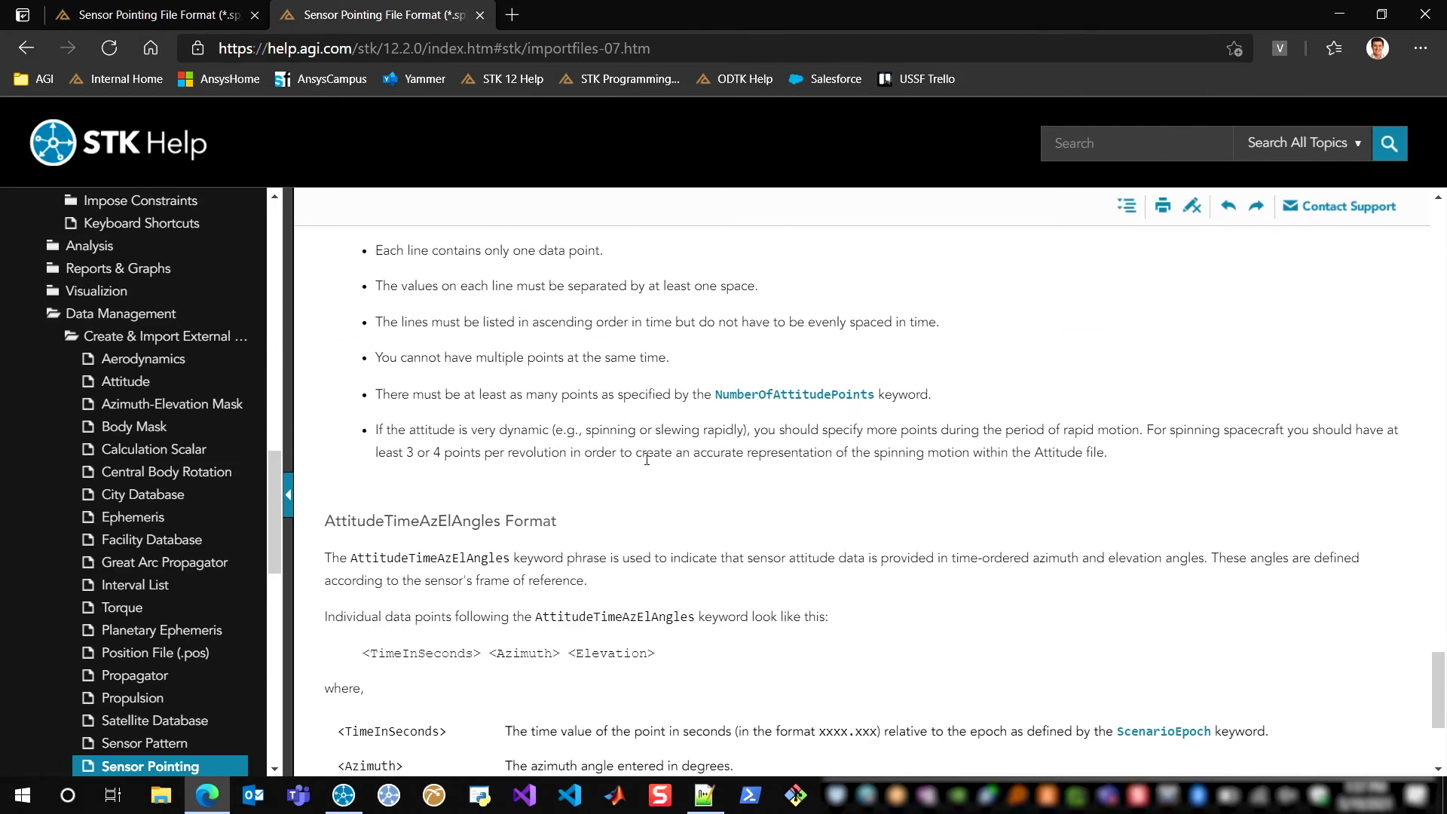